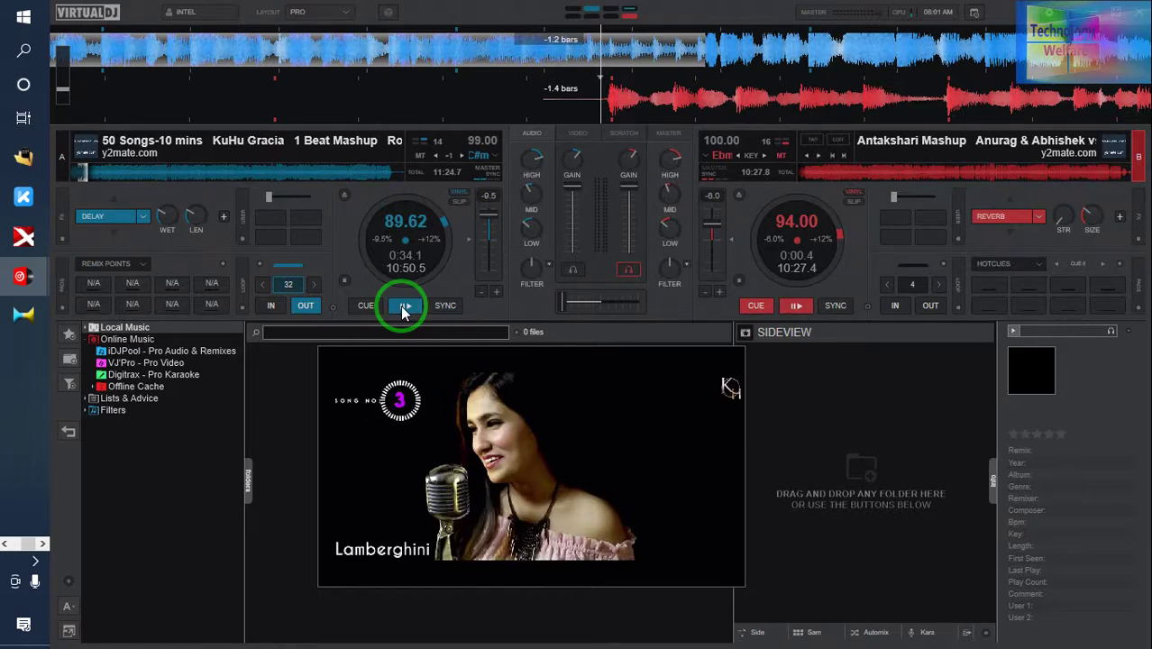
# Step: Pause Deck 1 and toggle the Echo entry in its effects list
pyautogui.click(404, 307)
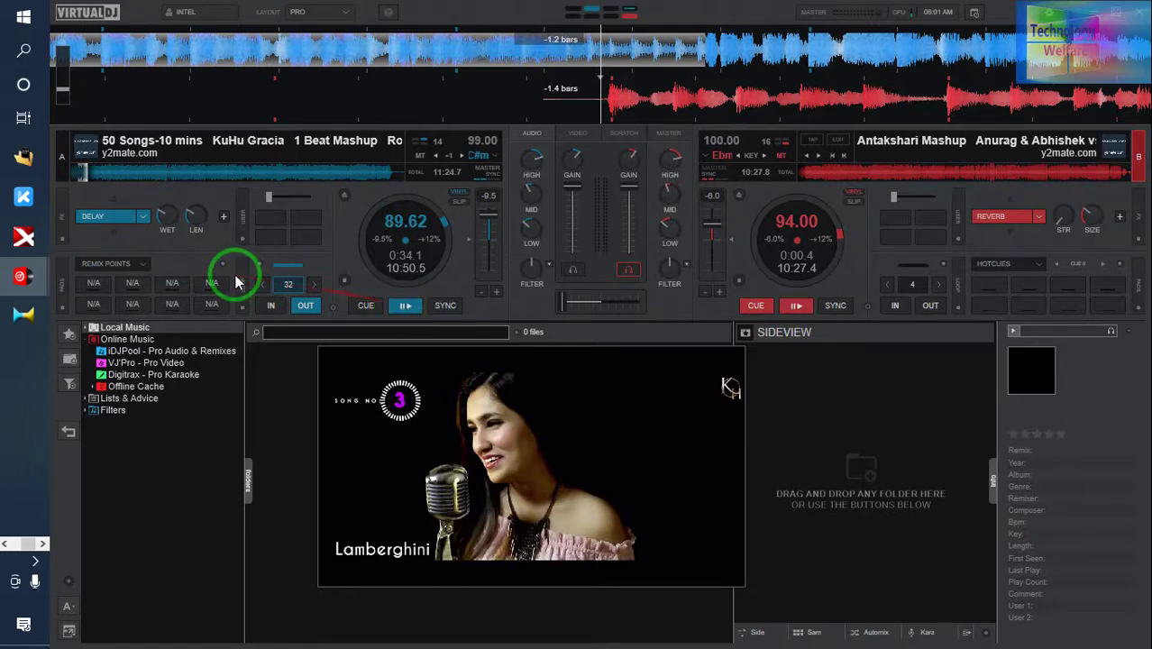
pyautogui.click(145, 217)
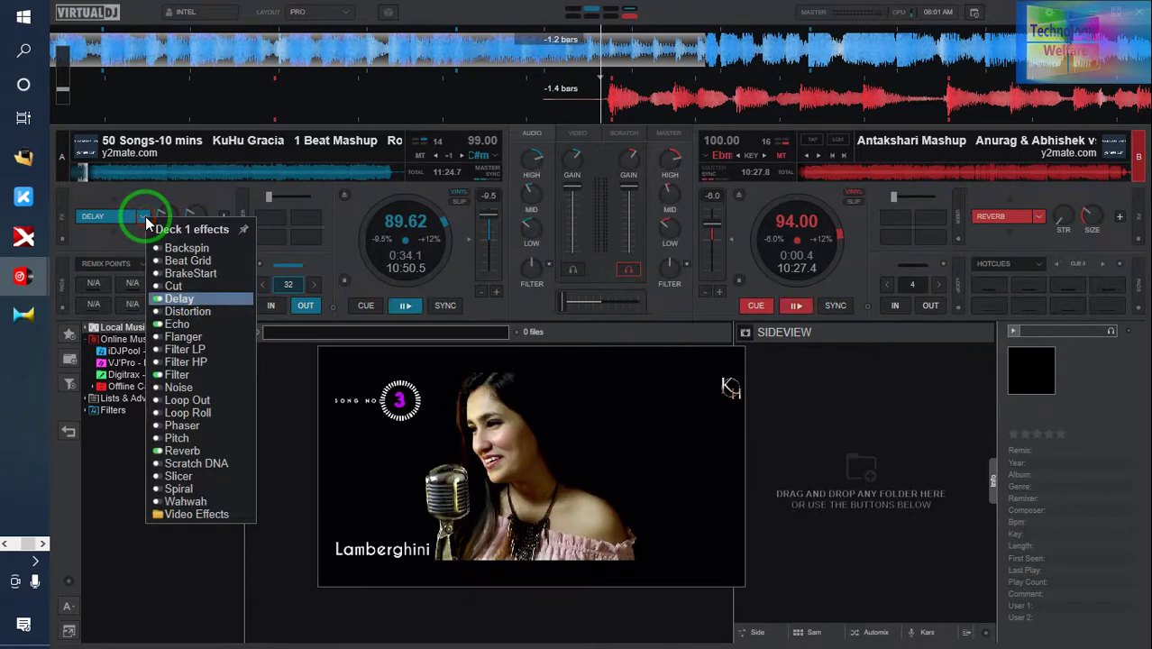
pyautogui.click(161, 326)
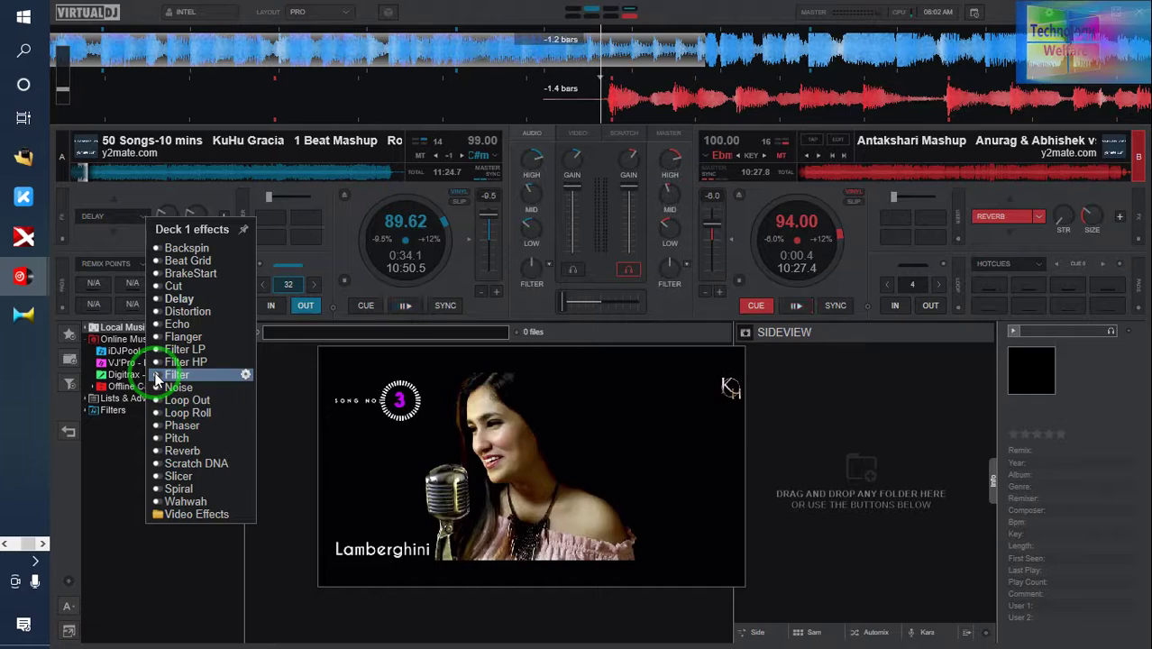
pyautogui.click(129, 240)
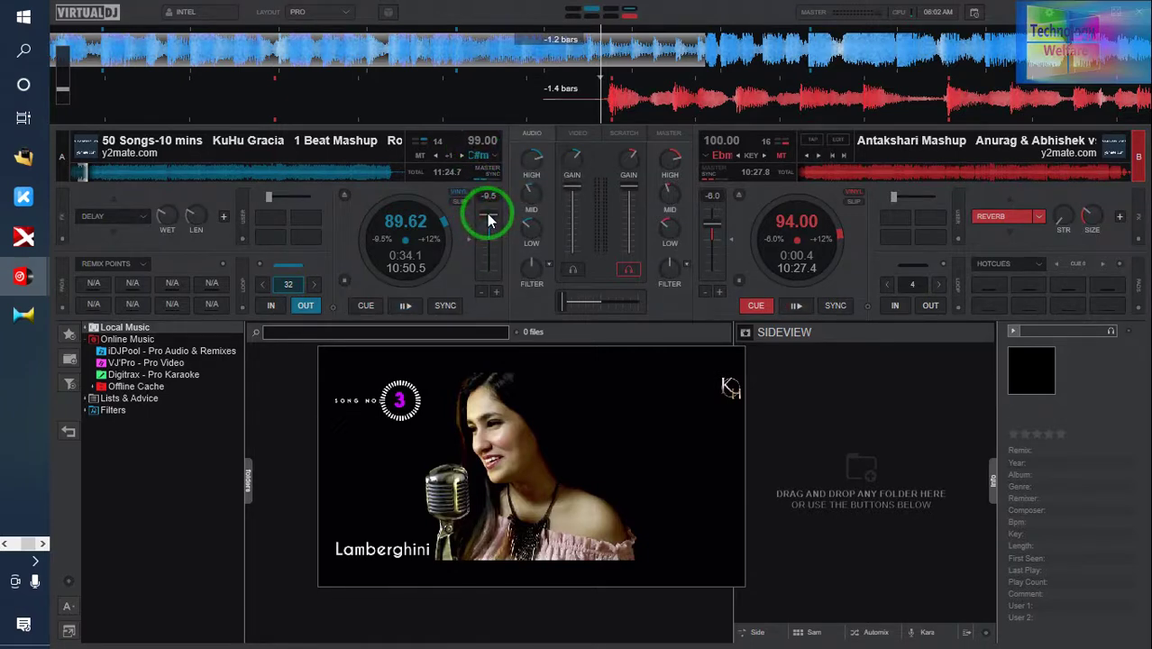
# Step: Reset Deck 1's pitch to +0.0% (99.00 BPM), then play it and pause at 0:18.3
pyautogui.moveTo(488, 221); pyautogui.dragTo(488, 240)
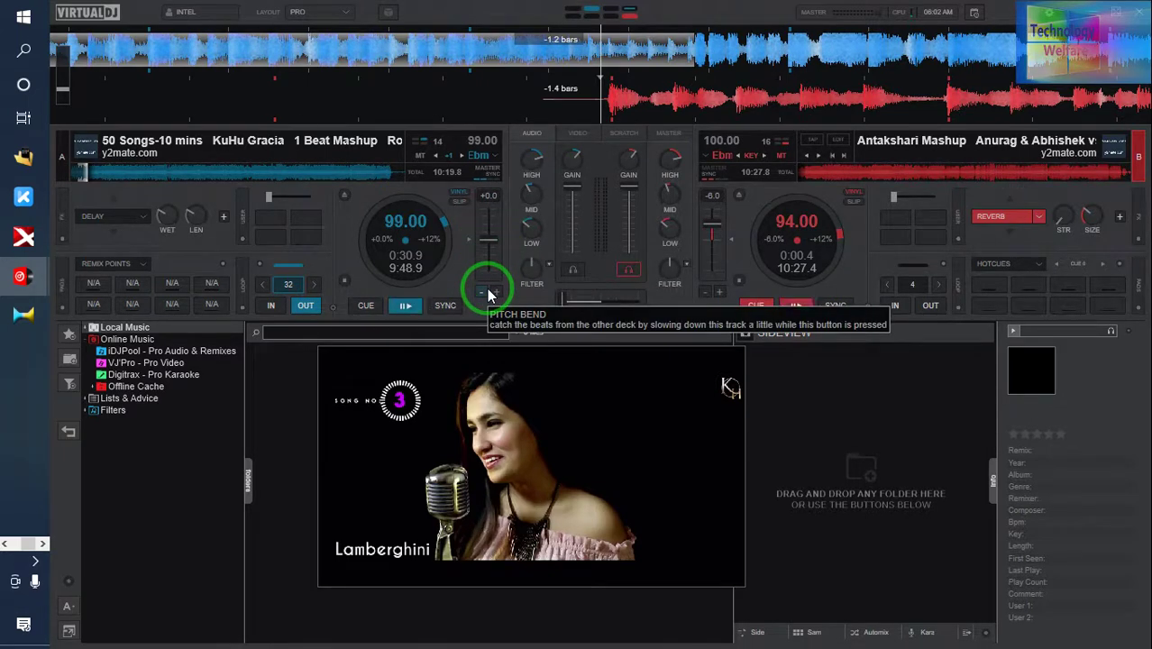
pyautogui.click(405, 306)
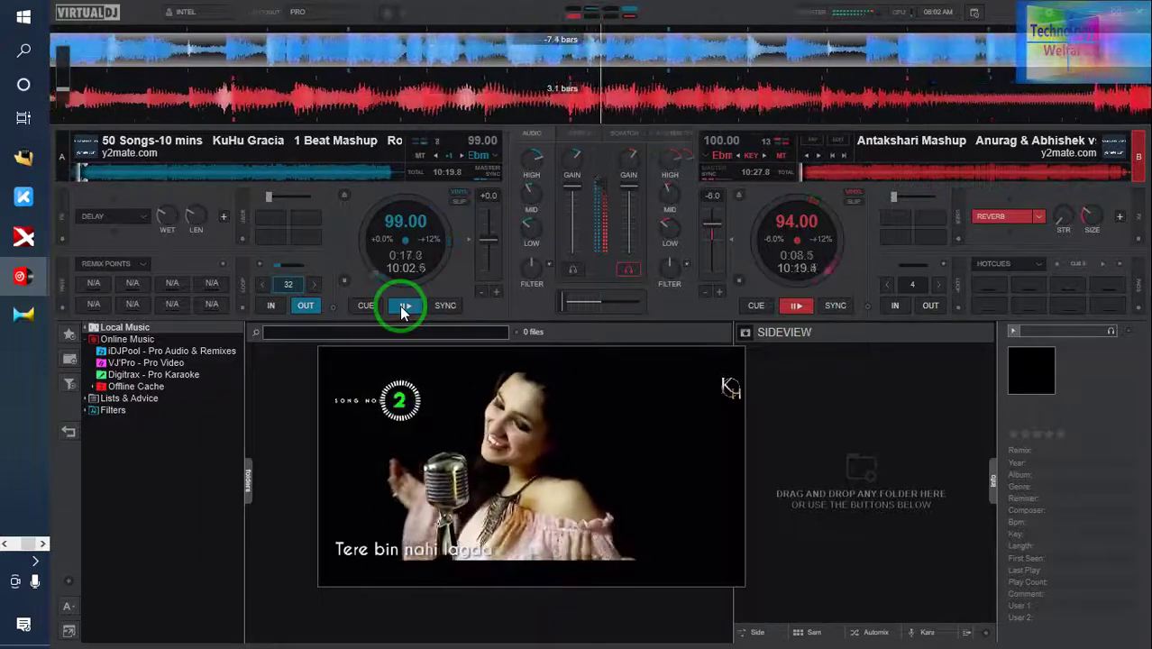
pyautogui.click(405, 307)
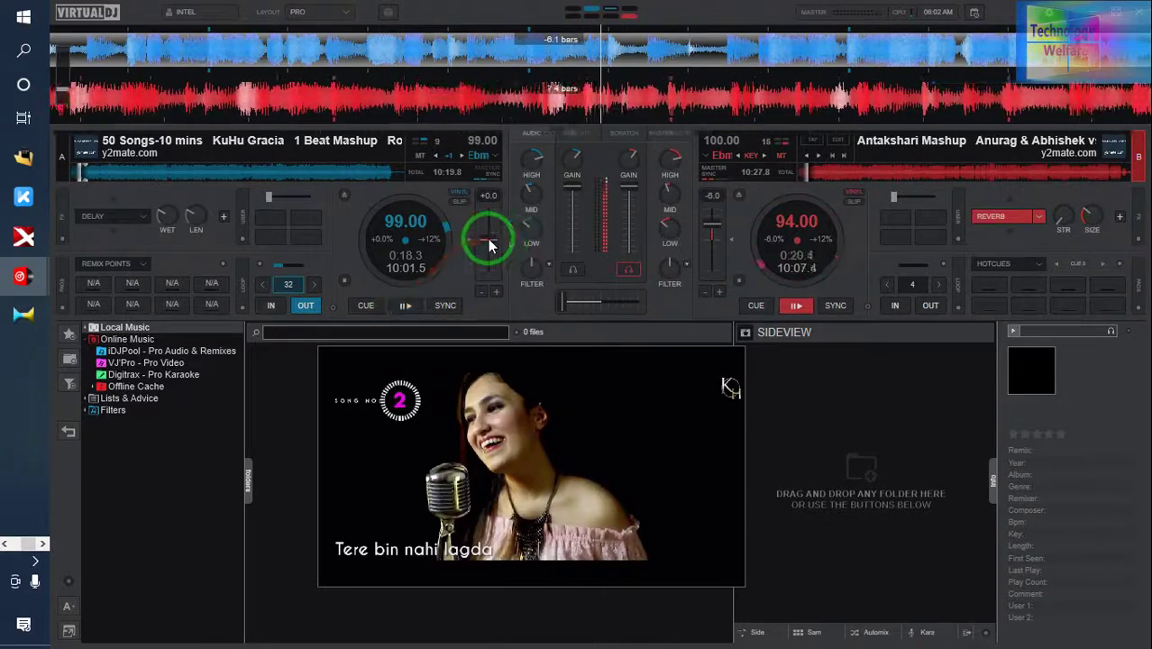
# Step: Slow Deck 1 to 89.62 BPM (-9.5% pitch) using the pitch slider
pyautogui.scroll(3, 492, 237)
pyautogui.scroll(8, 491, 236)
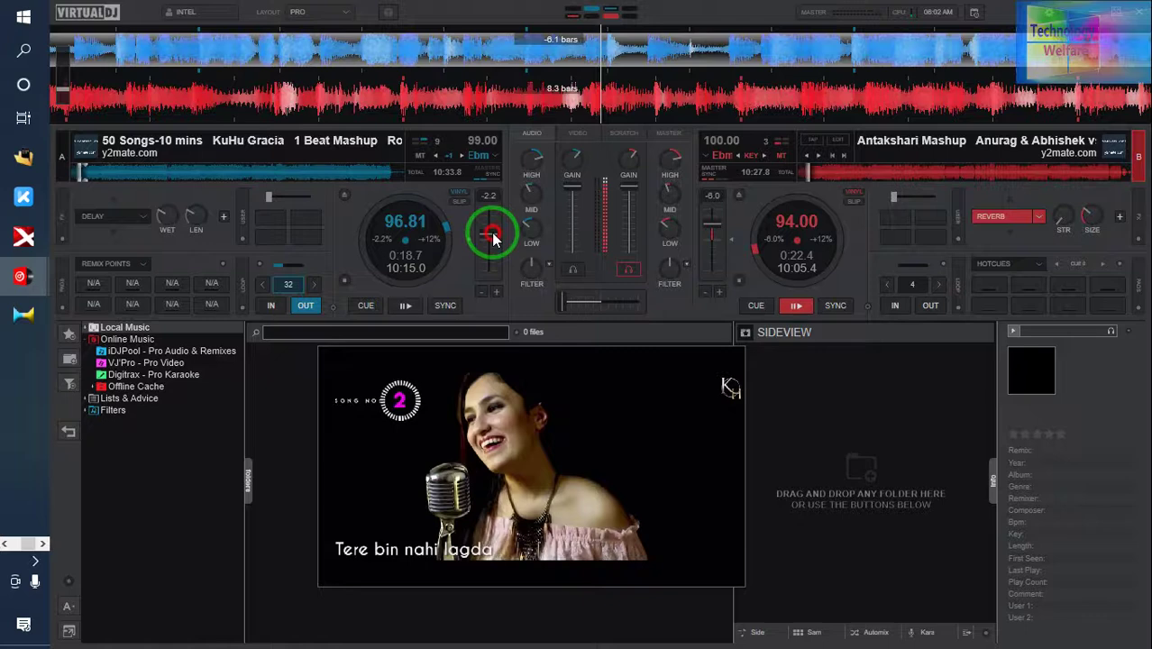
pyautogui.moveTo(492, 230); pyautogui.dragTo(492, 220)
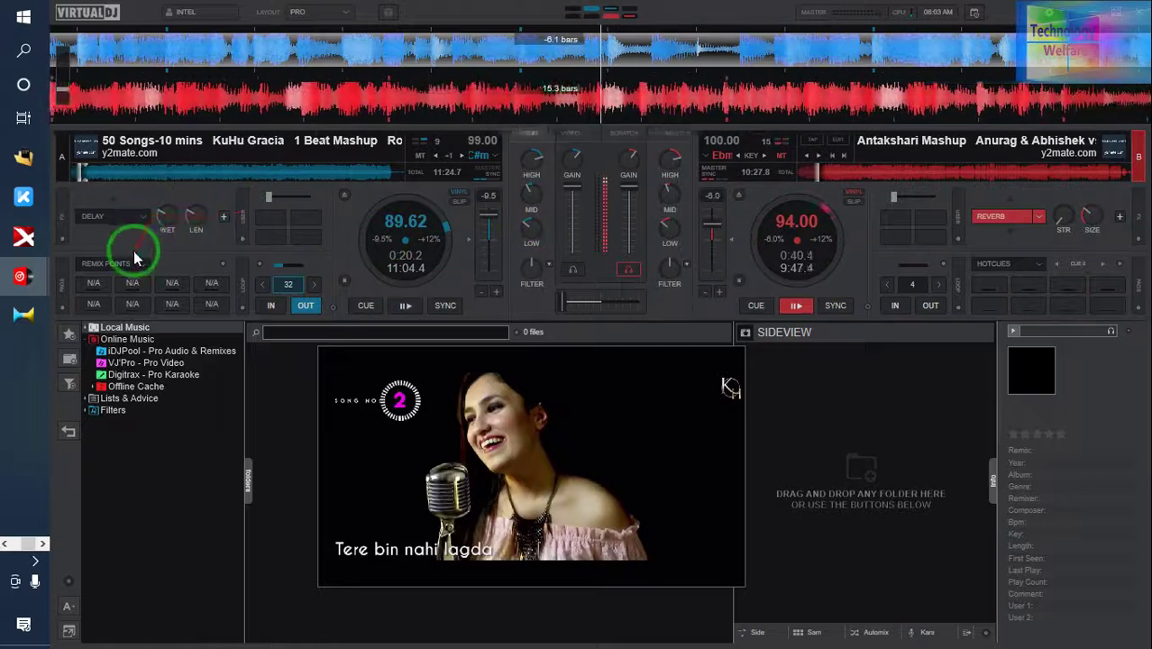
# Step: Briefly play and pause Deck 1, then load Echo into its effect slot and switch it on
pyautogui.click(403, 307)
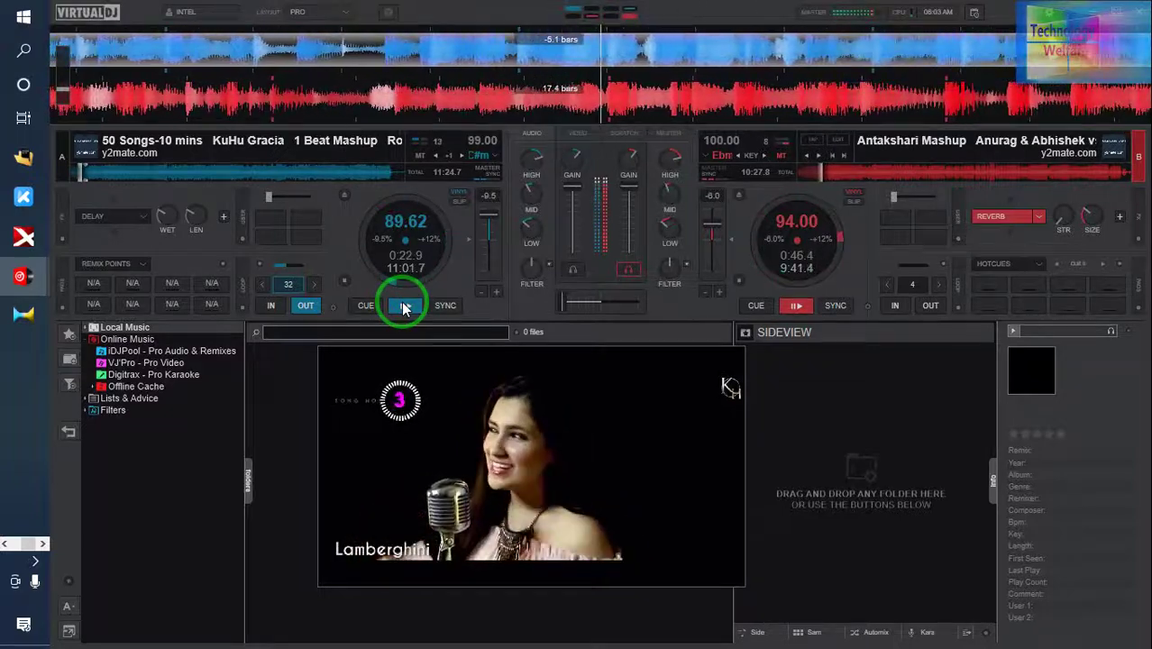
pyautogui.click(403, 308)
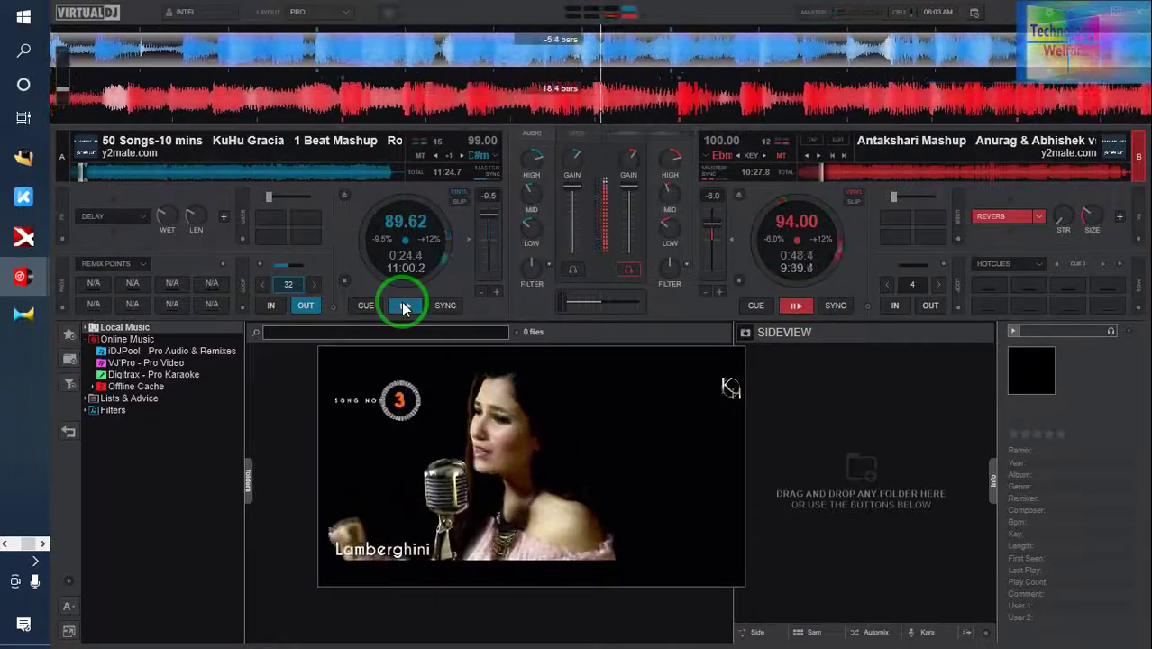
pyautogui.click(145, 219)
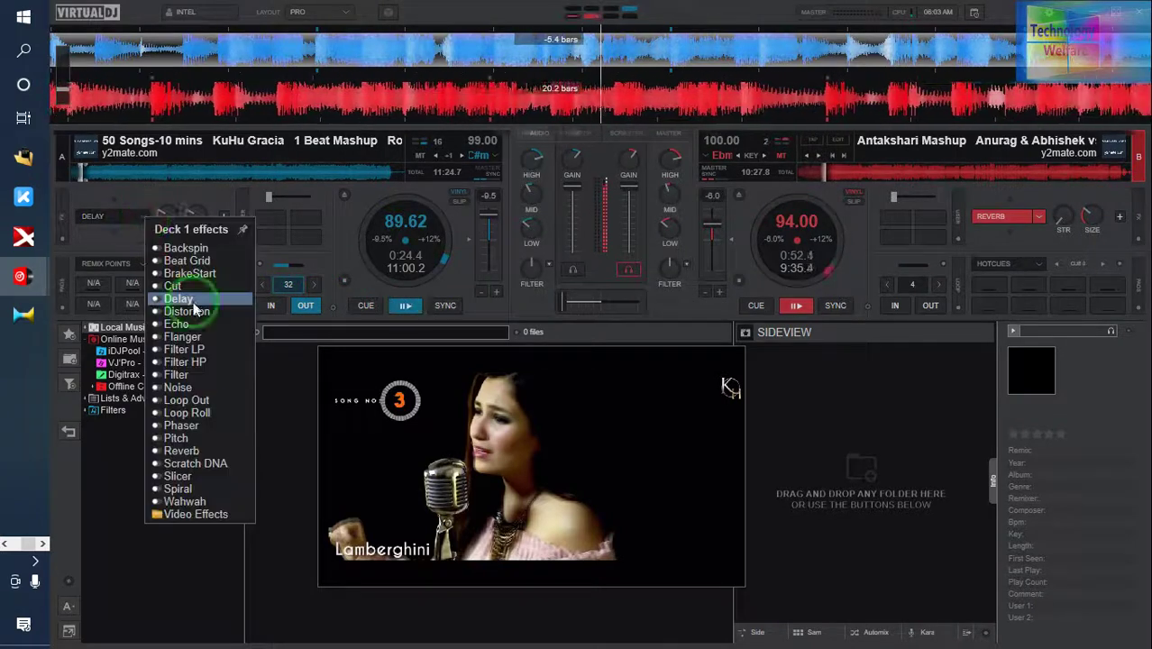
pyautogui.click(201, 364)
pyautogui.click(200, 326)
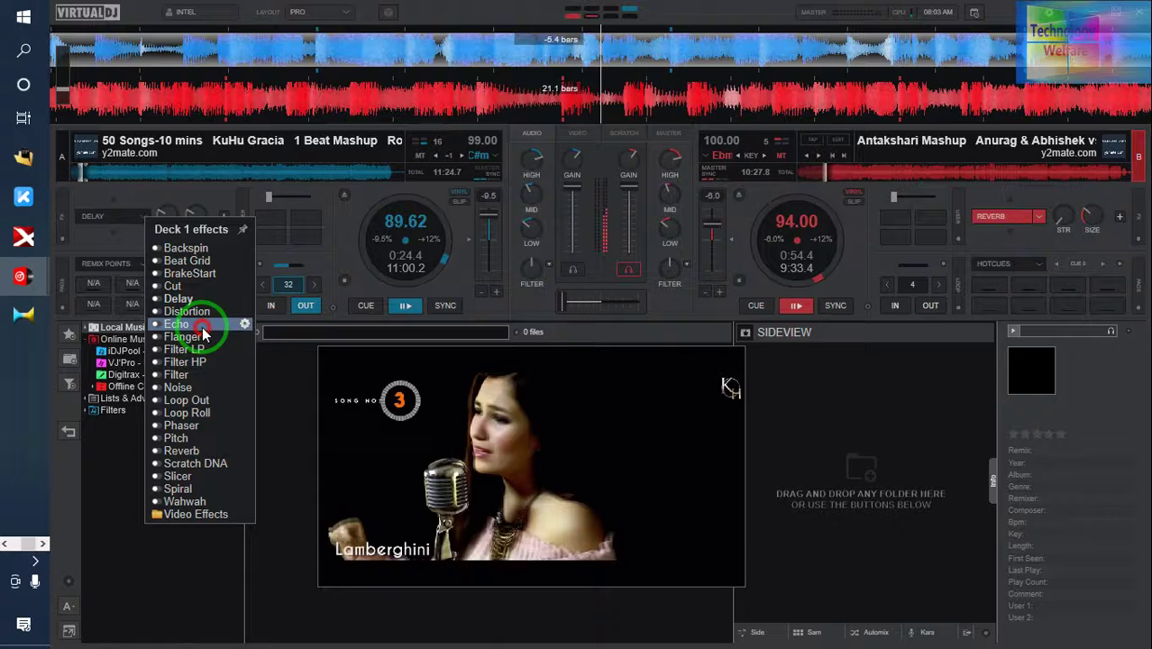
pyautogui.click(110, 200)
pyautogui.click(100, 222)
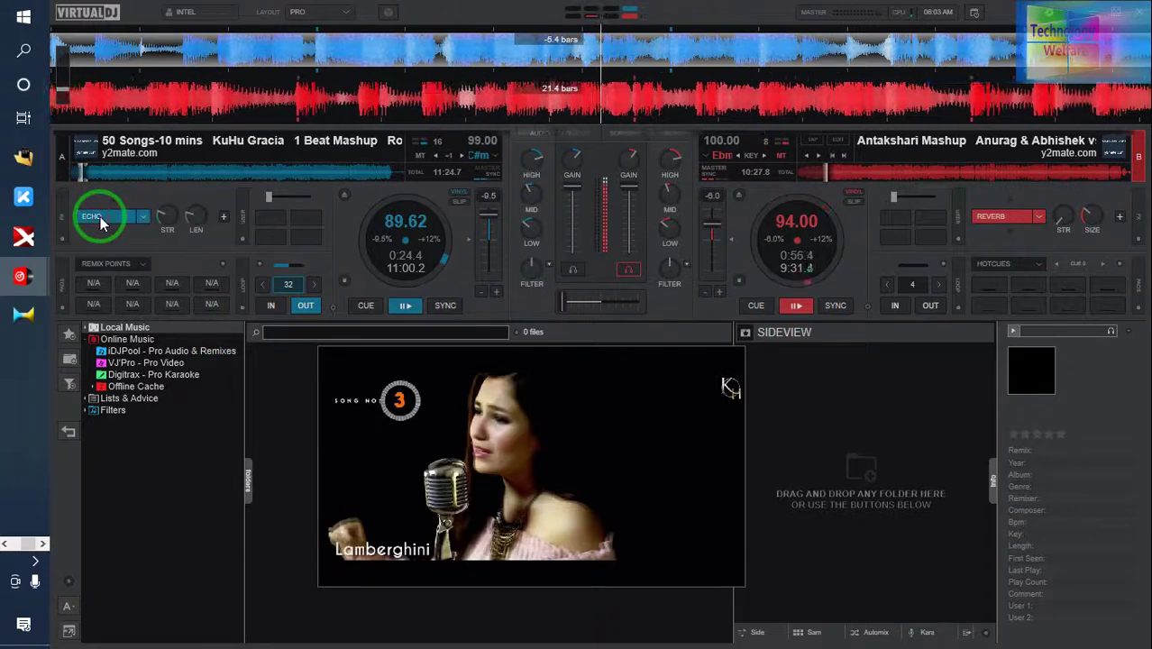
# Step: Swap Deck 1's effect to Filter, switch it on and turn up its POS knob
pyautogui.click(147, 218)
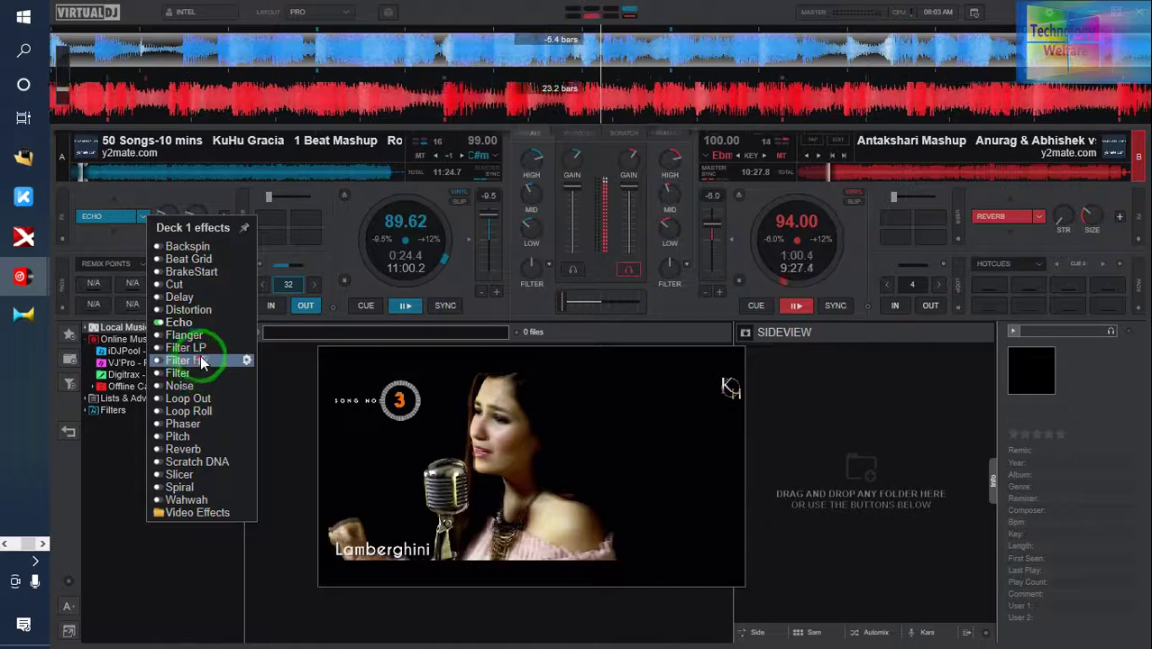
pyautogui.click(196, 373)
pyautogui.click(111, 217)
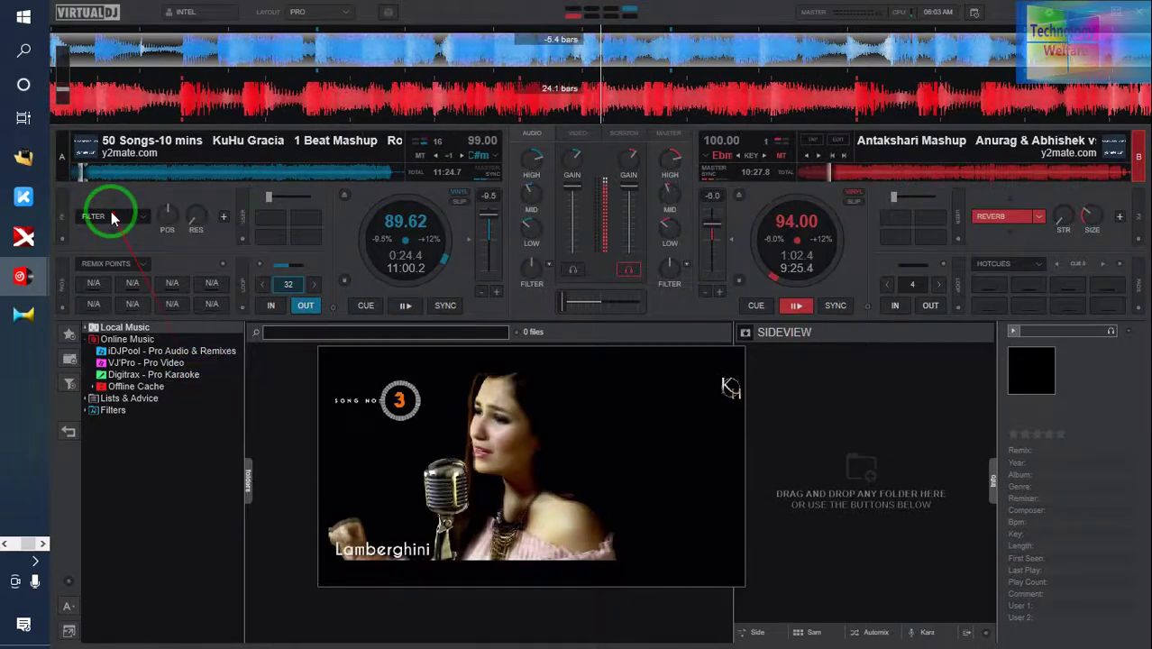
pyautogui.click(105, 215)
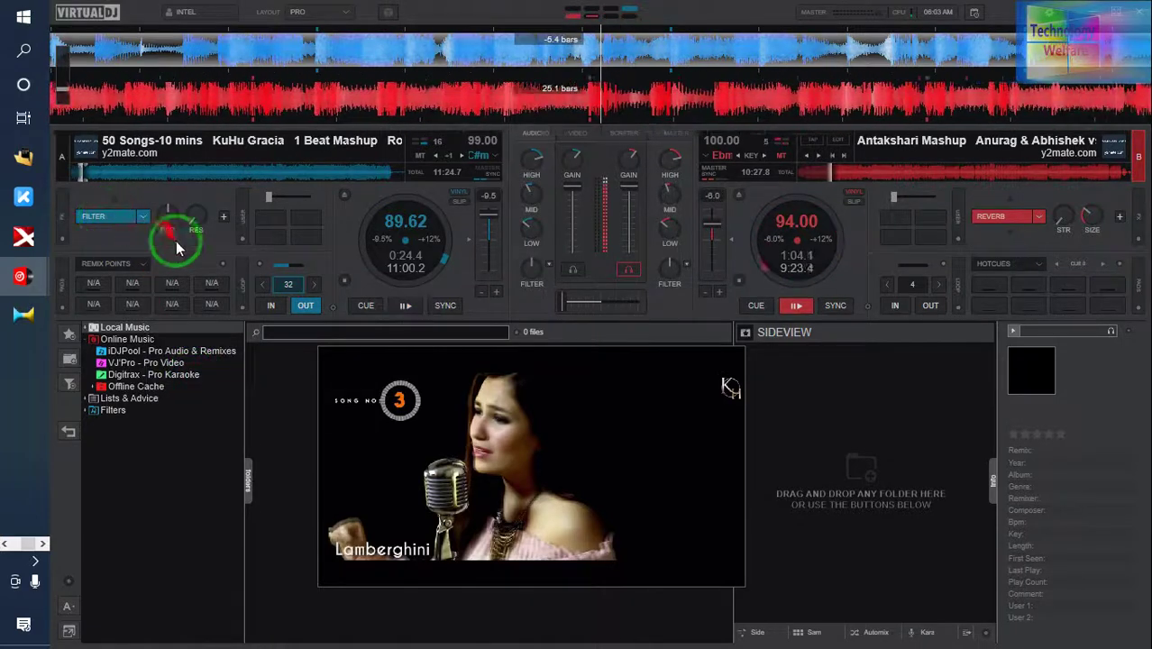
pyautogui.moveTo(175, 236); pyautogui.dragTo(127, 228)
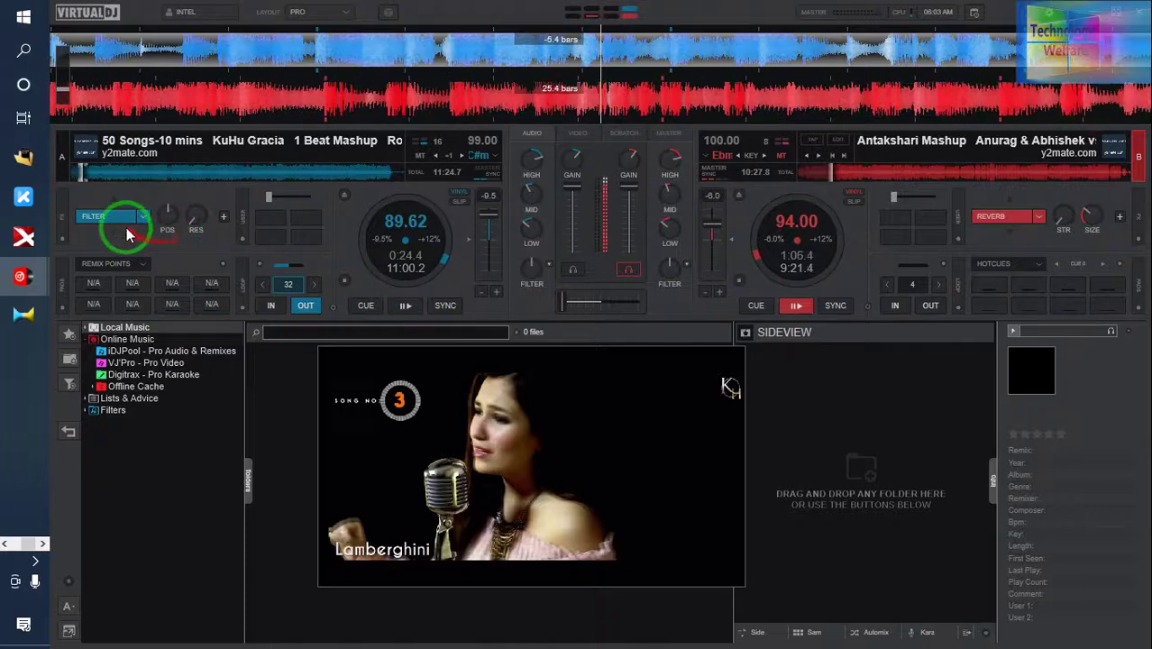
pyautogui.click(143, 216)
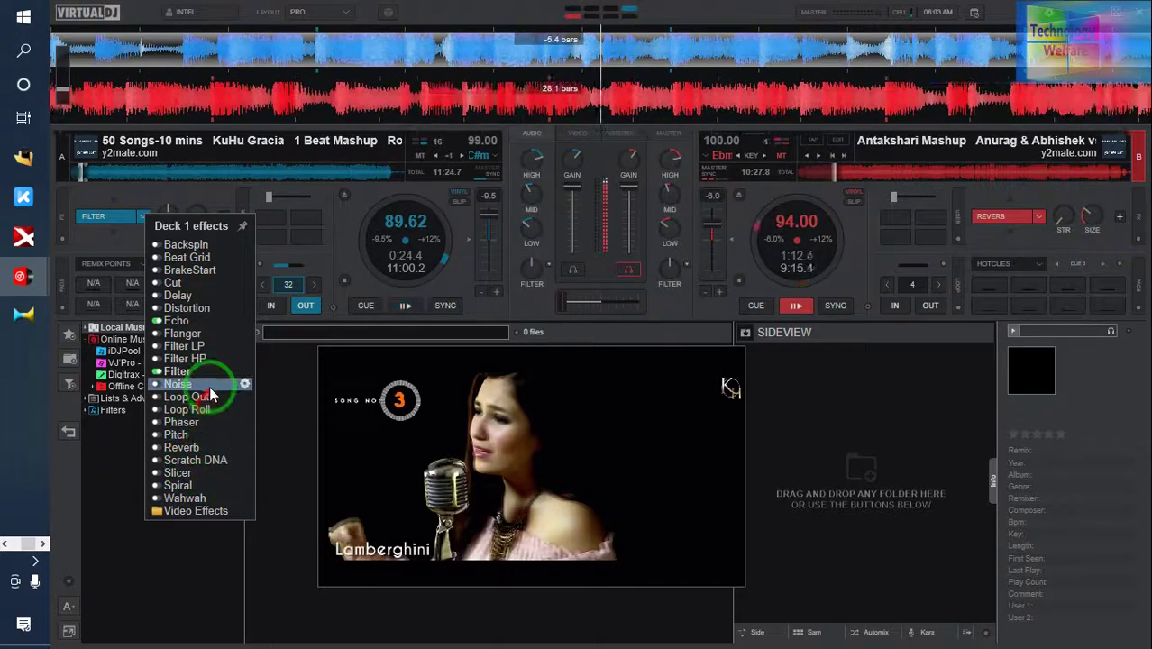
# Step: Load Reverb in place of Filter on Deck 1, switch it on, and start Deck 1 playing
pyautogui.click(181, 448)
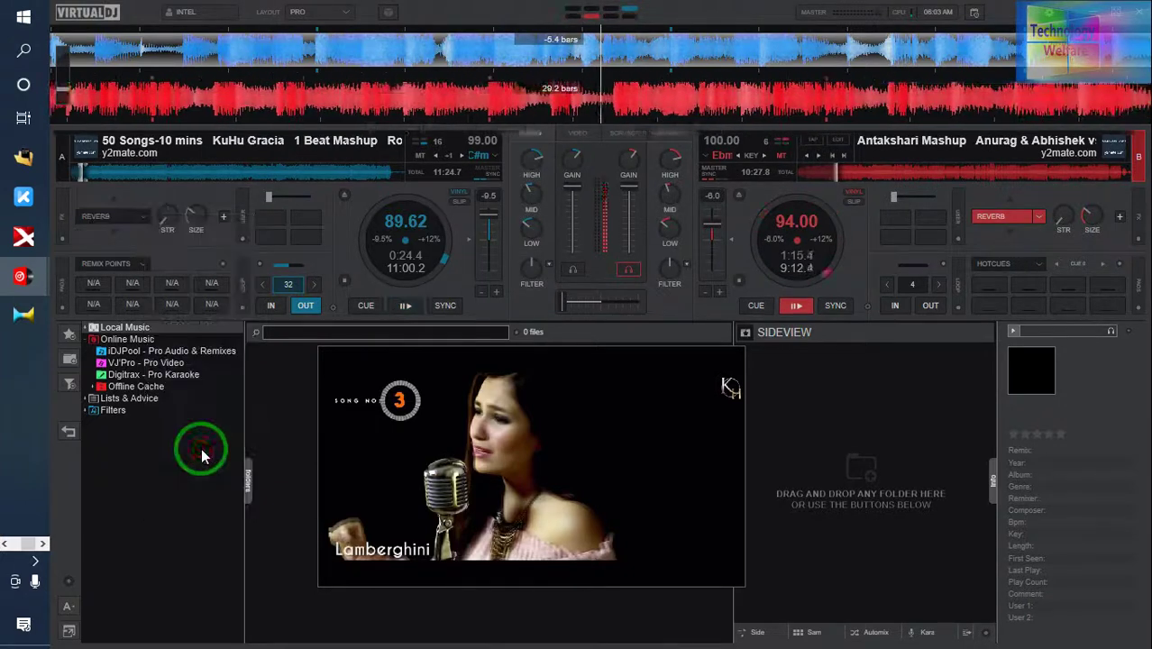
pyautogui.click(99, 217)
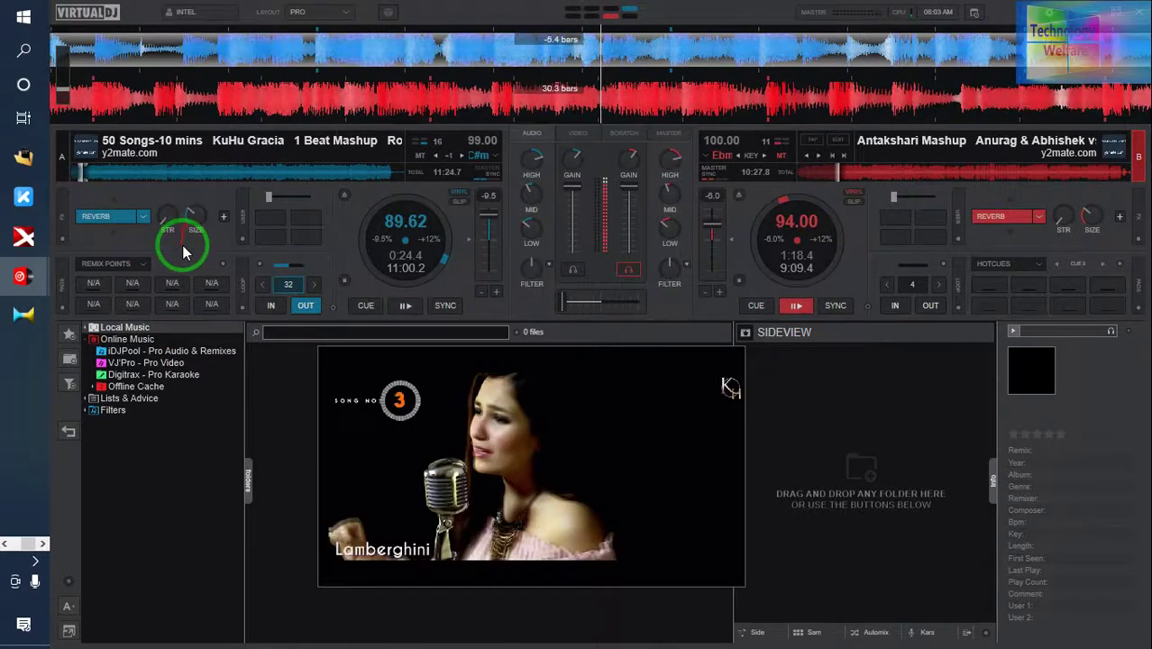
pyautogui.click(141, 218)
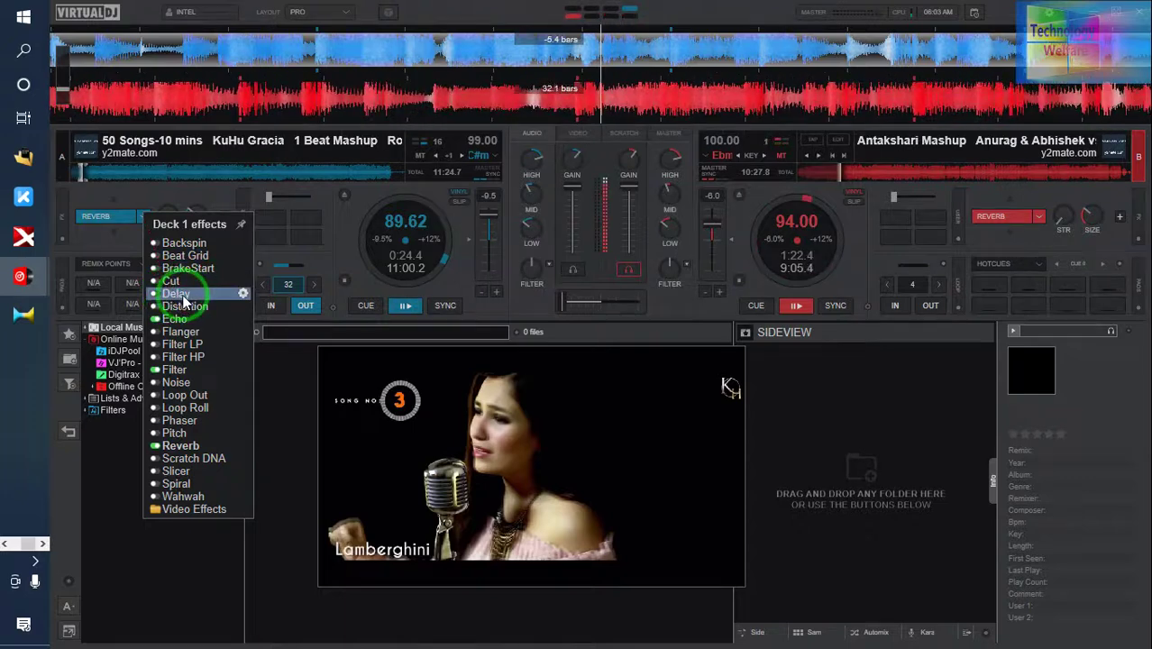
pyautogui.click(185, 192)
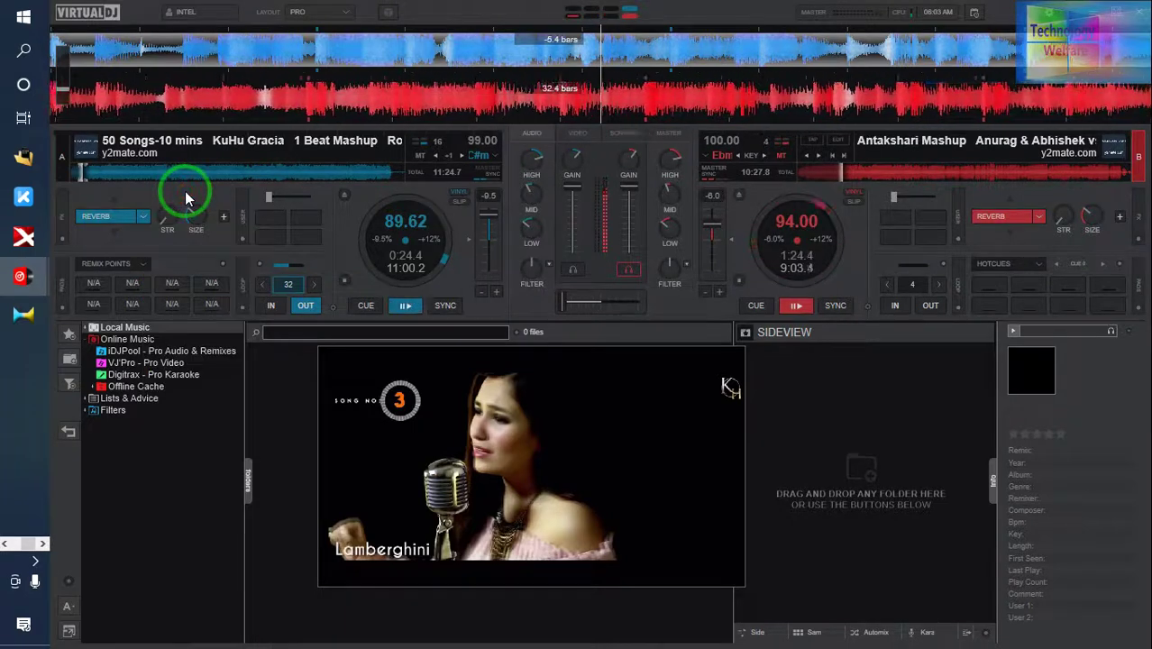
pyautogui.click(130, 214)
pyautogui.click(144, 216)
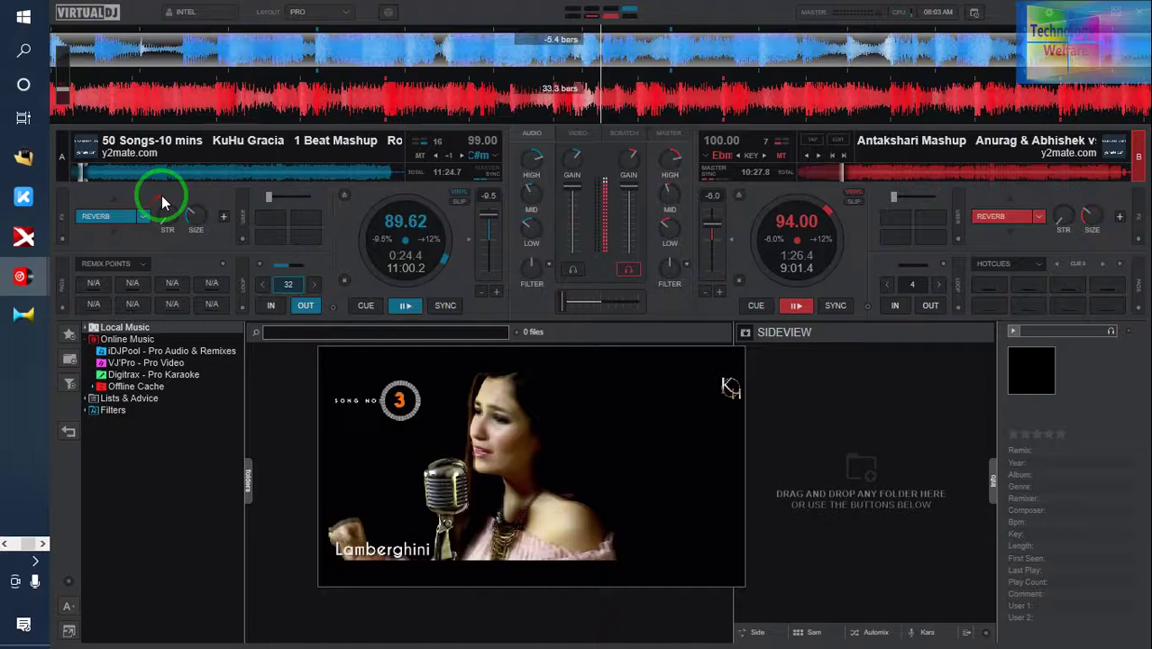
pyautogui.click(406, 307)
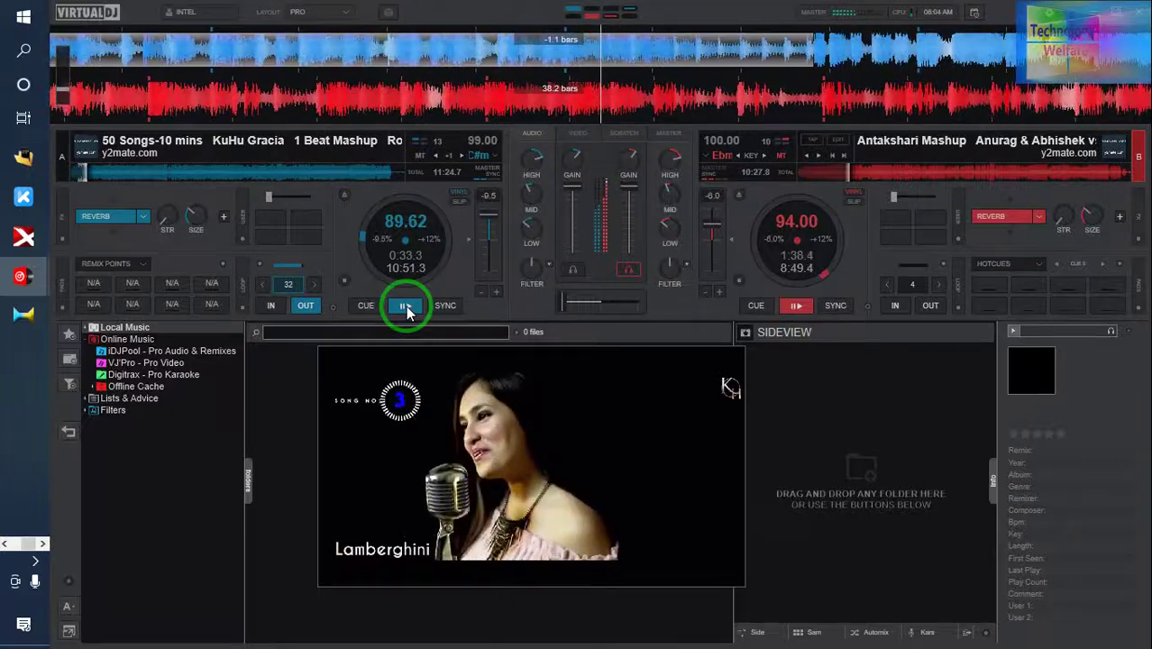
# Step: Pause Deck 1 and swap its effect from Reverb to Delay
pyautogui.click(405, 307)
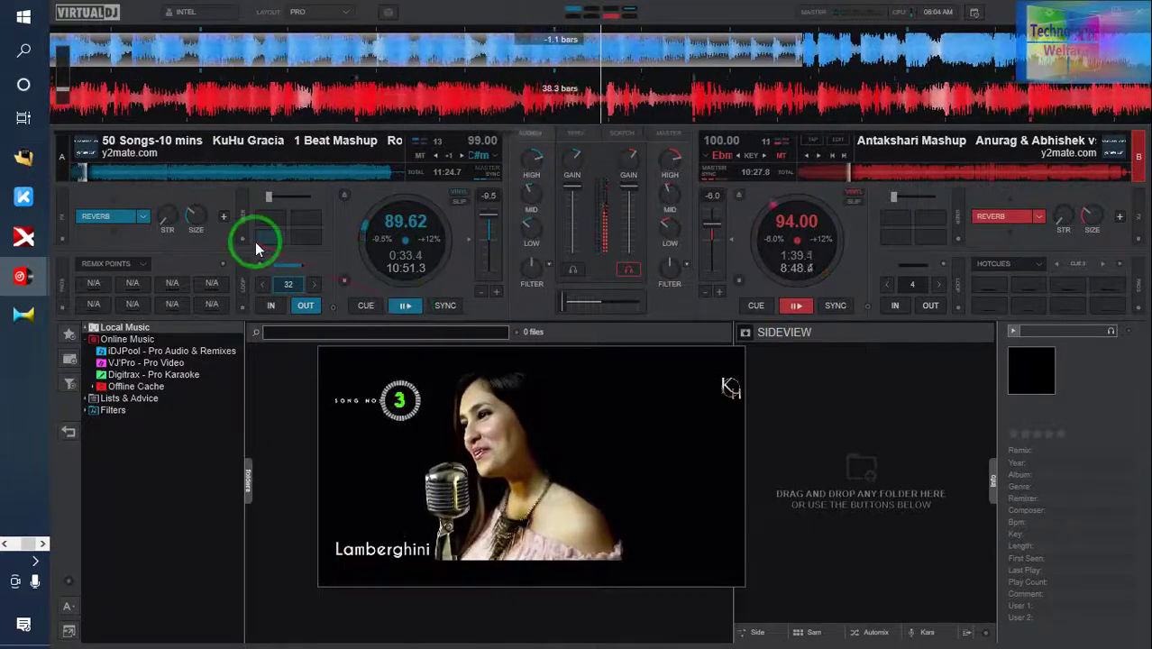
pyautogui.click(141, 219)
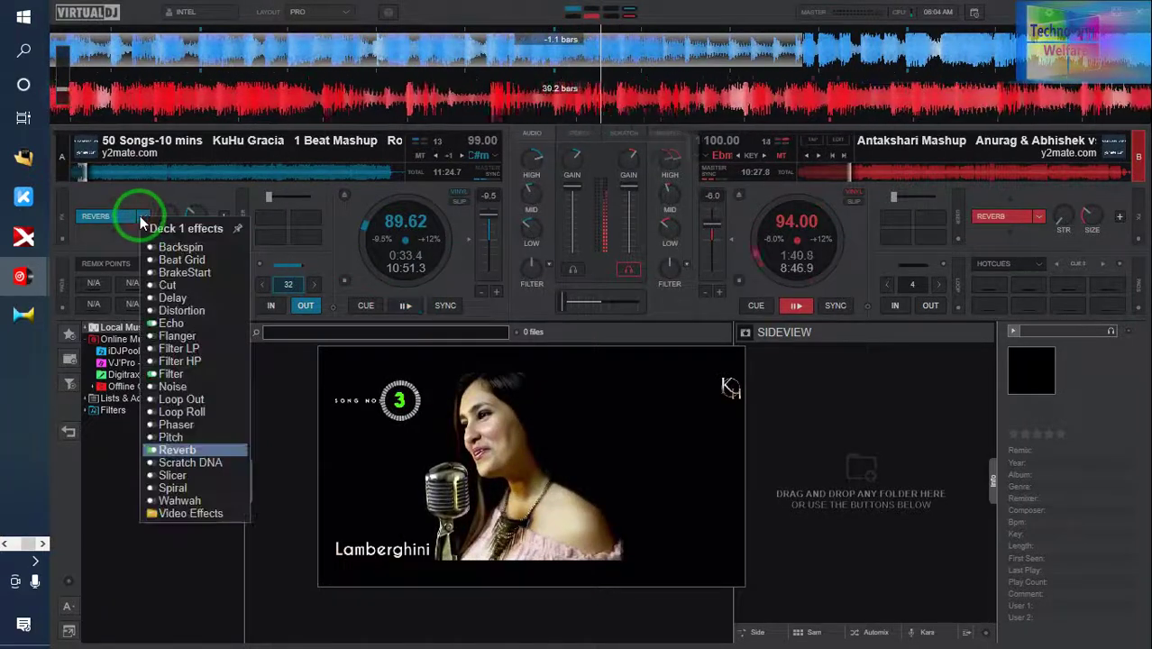
pyautogui.click(171, 298)
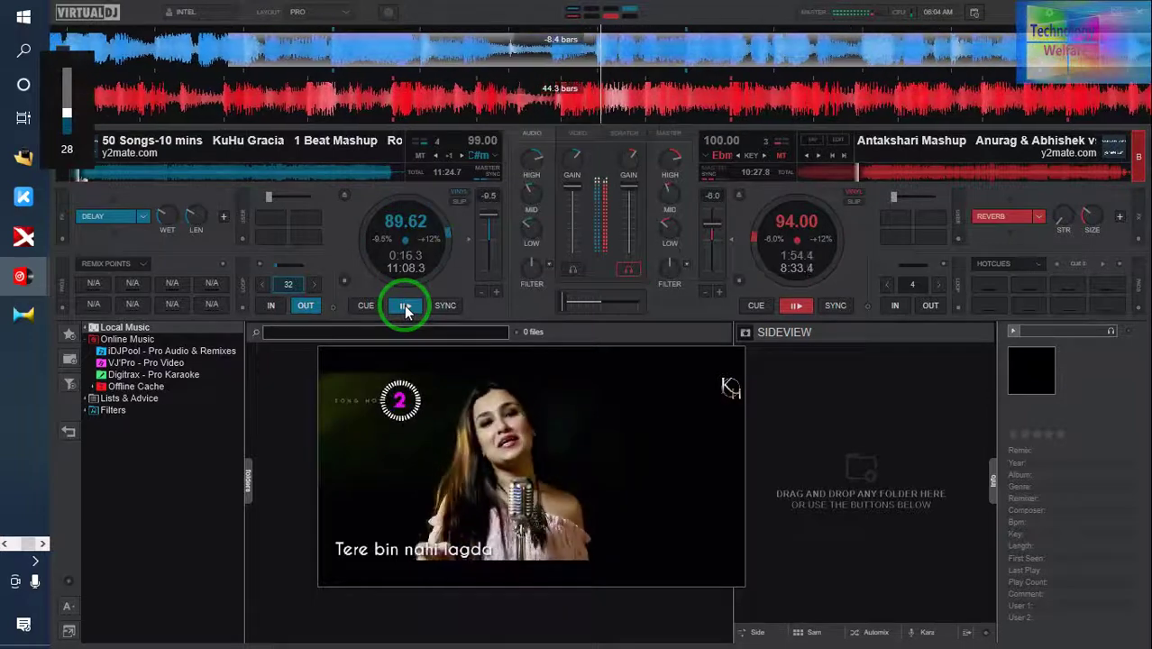
# Step: Raise the system volume four steps to 38
pyautogui.press('XF86AudioRaiseVolume')
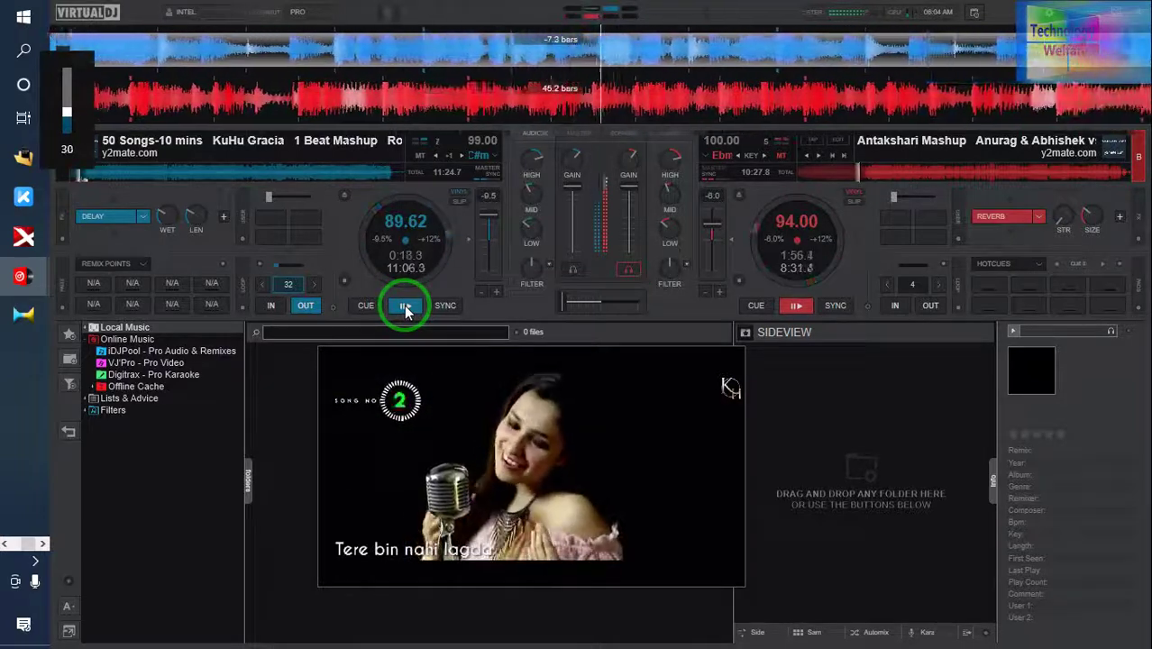
pyautogui.press('XF86AudioRaiseVolume')
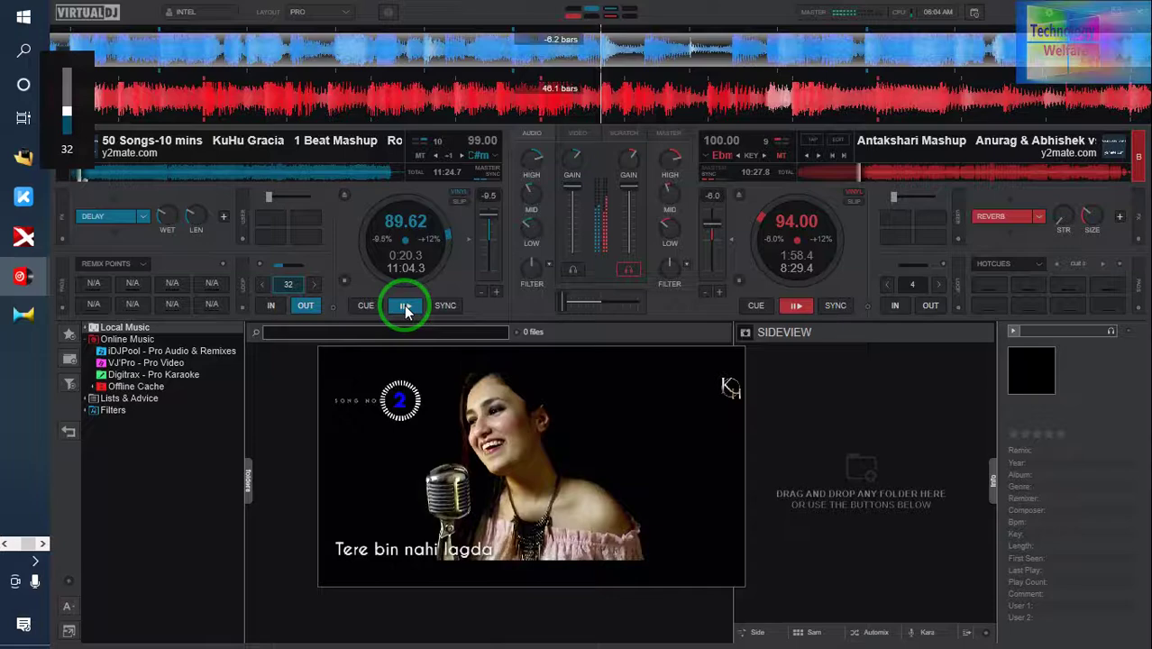
pyautogui.press('XF86AudioRaiseVolume')
pyautogui.press('XF86AudioRaiseVolume')
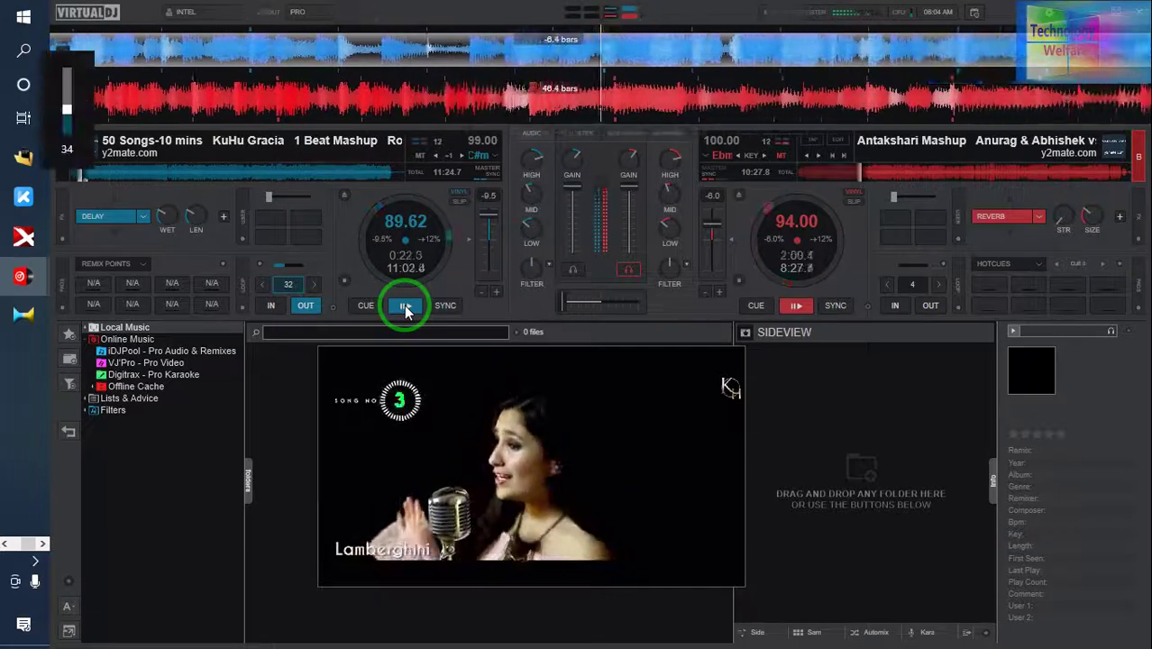
pyautogui.press('XF86AudioRaiseVolume')
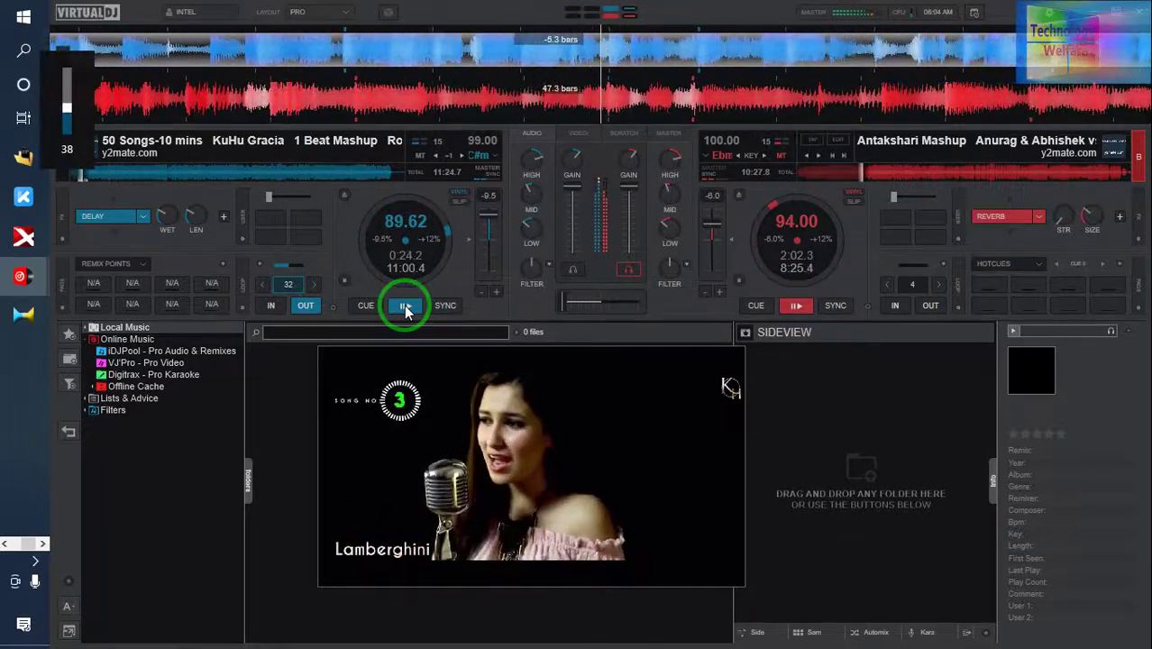